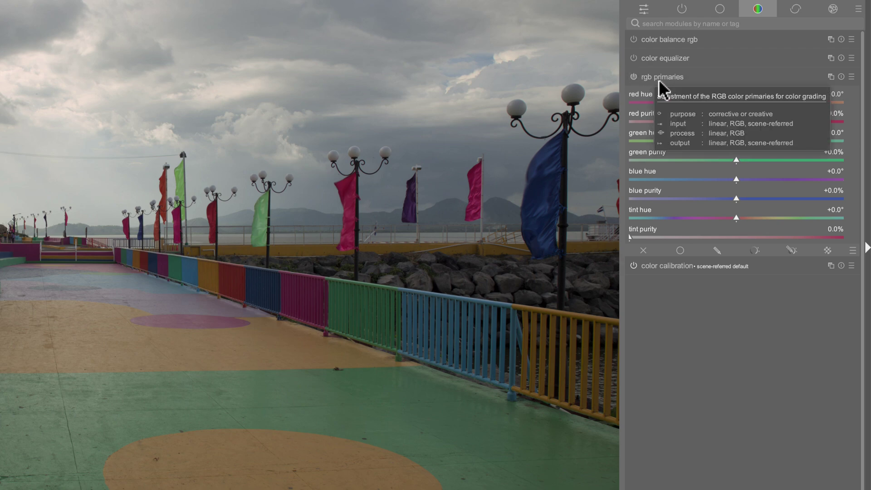
Examine the R, G and B channel inputs of the color calibration module, then return to rgb primaries
left_click(766, 265)
scroll(678, 113, "up", 3)
scroll(680, 113, "down", 1)
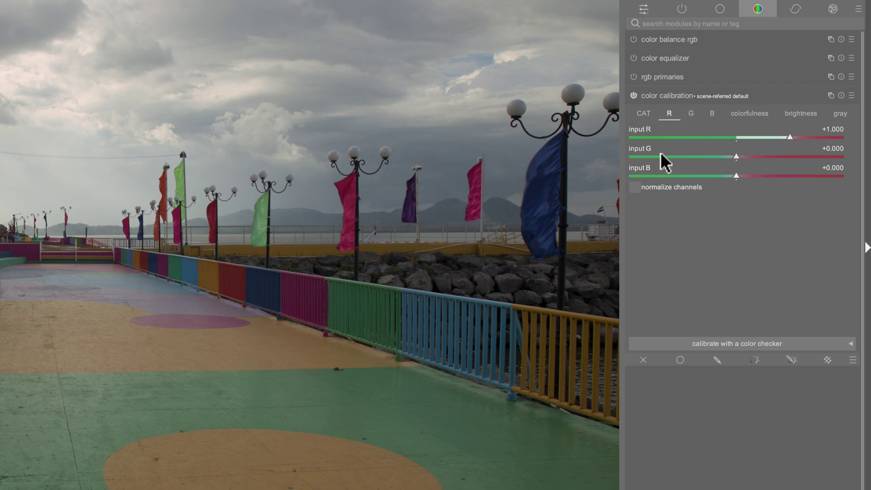
left_click(693, 119)
left_click(712, 118)
left_click(693, 114)
left_click(676, 114)
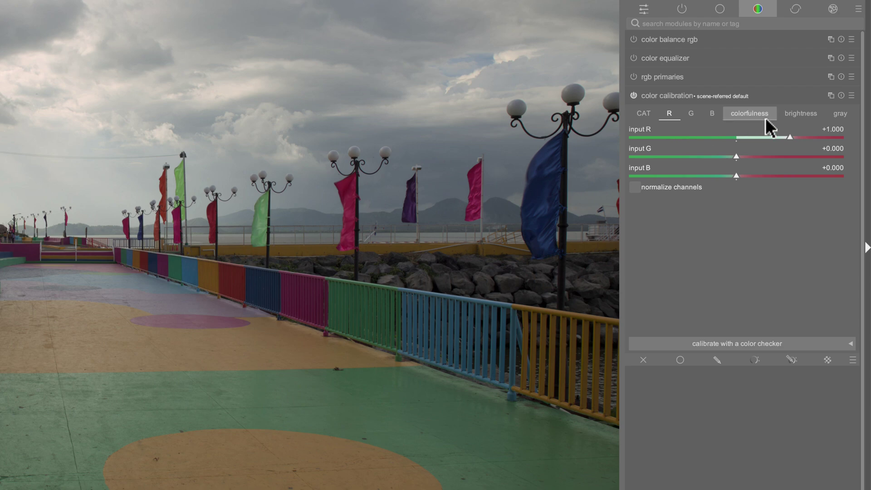
left_click(750, 78)
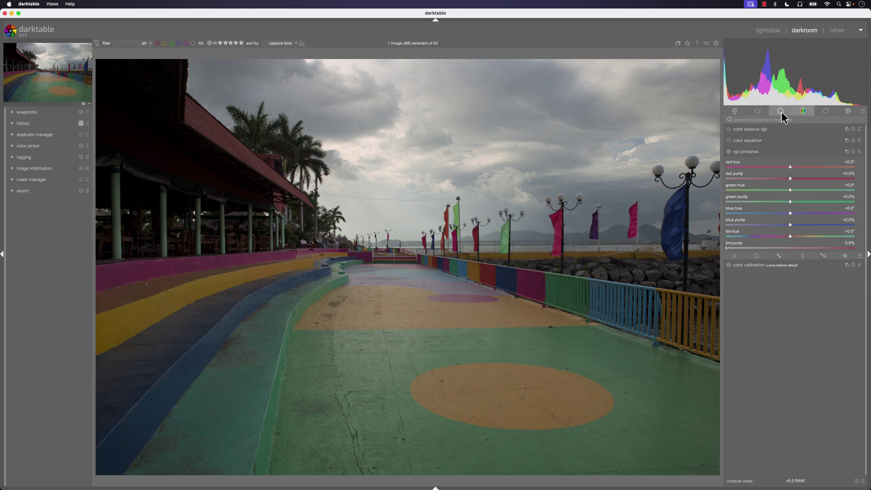
Raise the photo's exposure to about +0.97 EV
left_click(758, 112)
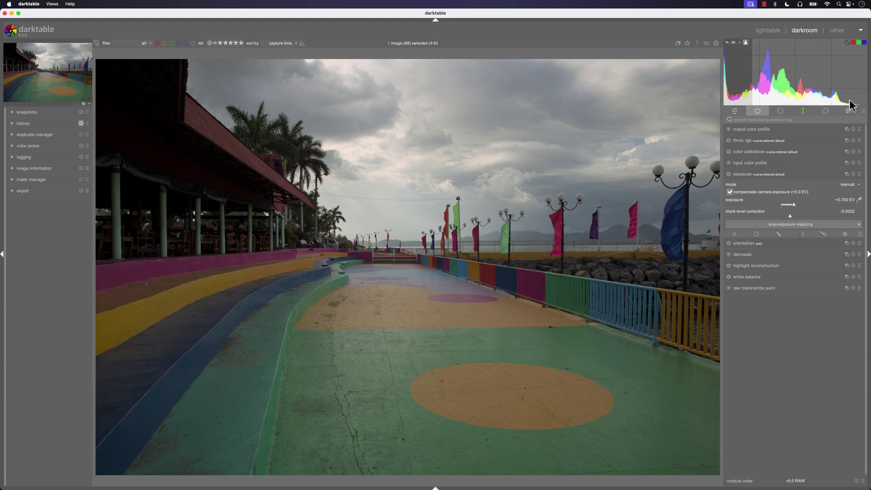
left_click_drag(792, 208, 798, 205)
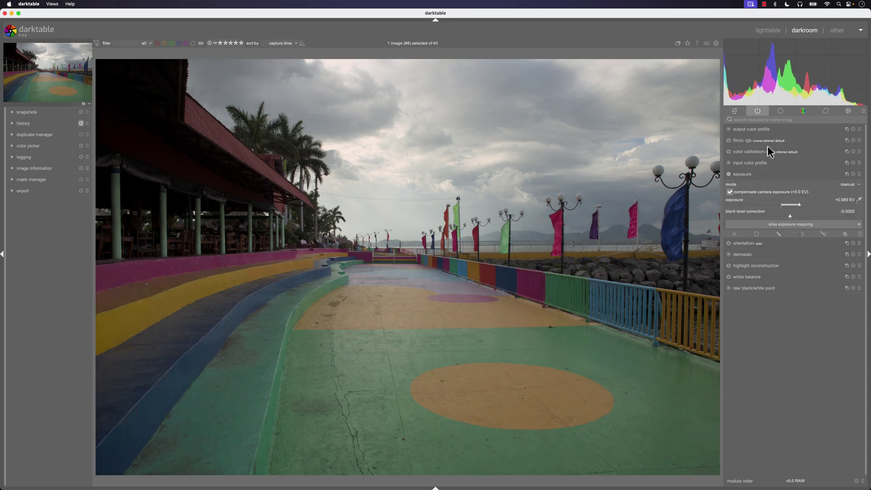
Apply local contrast to the photo with highlights at about 68% and shadows at about 54%
left_click(780, 111)
left_click(779, 129)
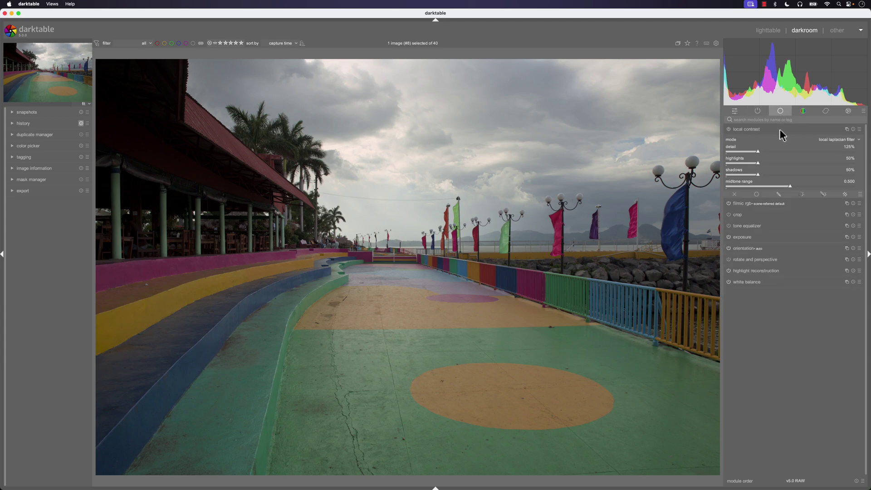
left_click(780, 129)
left_click(774, 133)
mouse_move(758, 162)
left_mouse_down()
mouse_move(768, 163)
mouse_move(761, 175)
left_mouse_up()
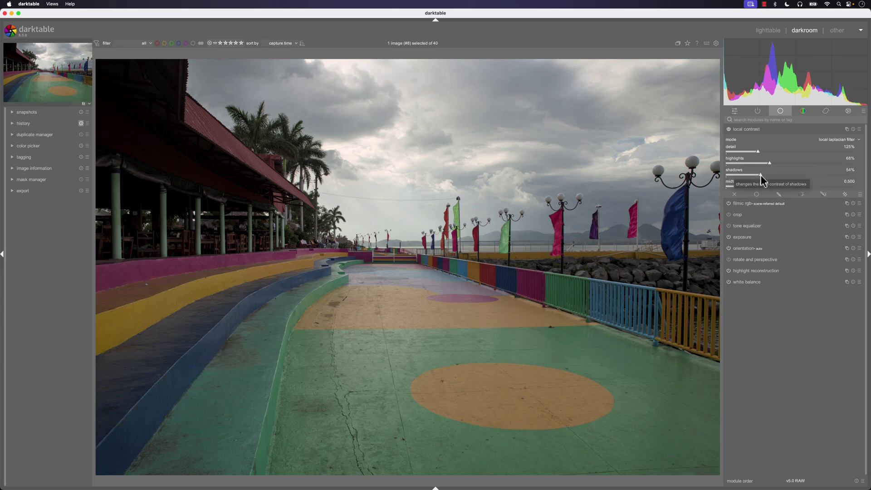
Find the tone curve module and shape an S-curve with slightly lowered shadows, slightly lifted lower mid-tones and clearly raised highlights
left_click(757, 119)
type("curve")
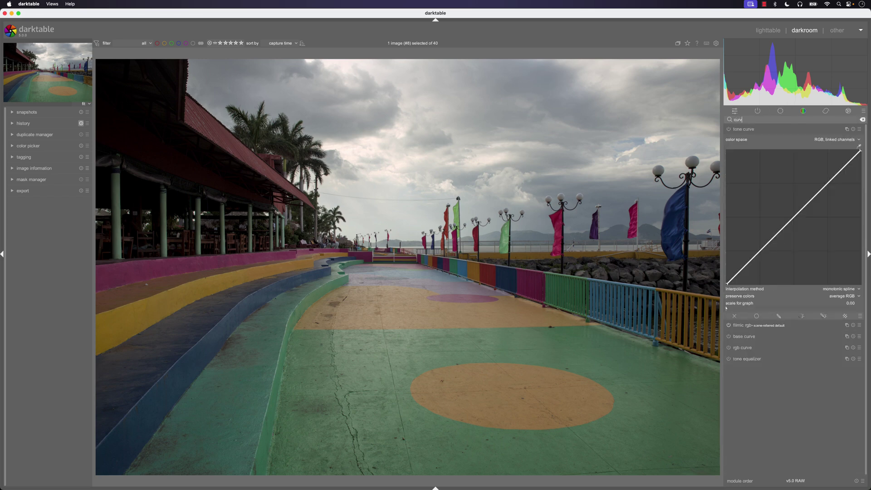
left_click(745, 268)
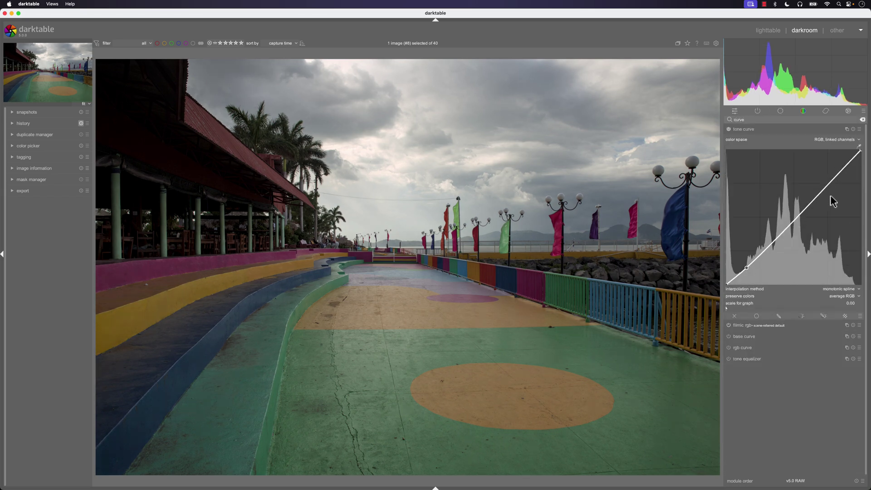
left_click_drag(835, 186, 829, 169)
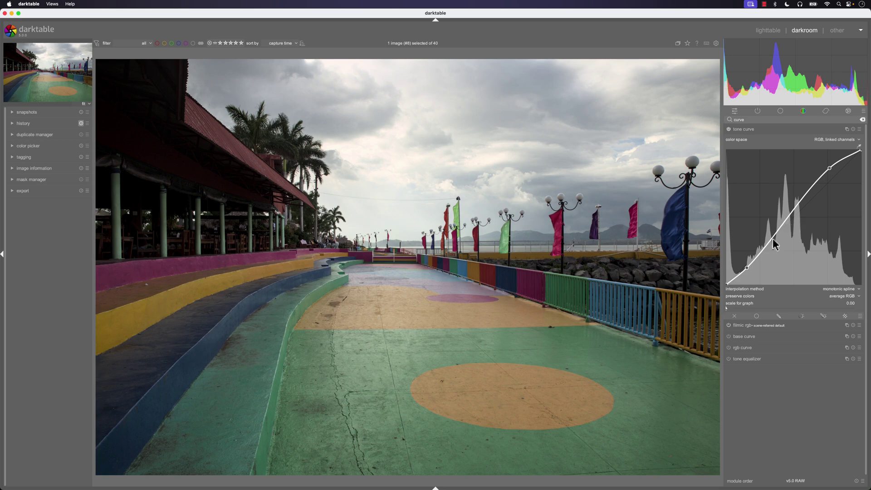
left_click_drag(771, 239, 771, 237)
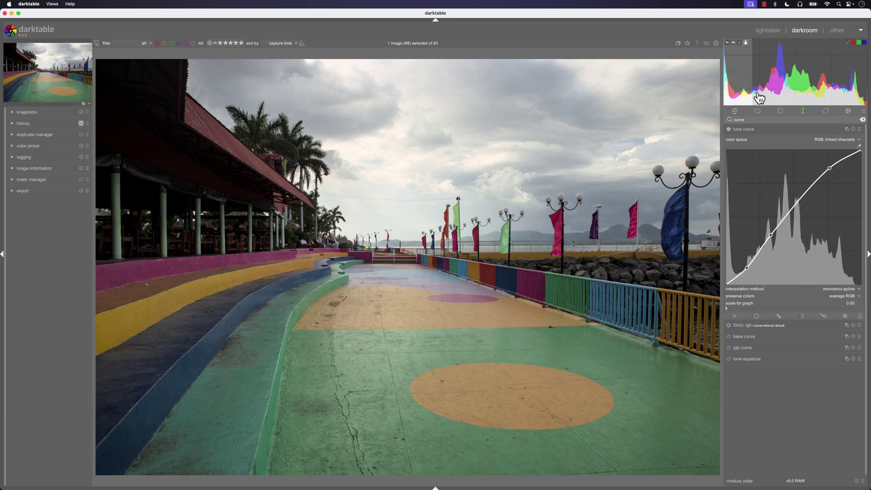
In color balance rgb, set global saturation to about +16% and global brilliance to about +19%
left_click(801, 113)
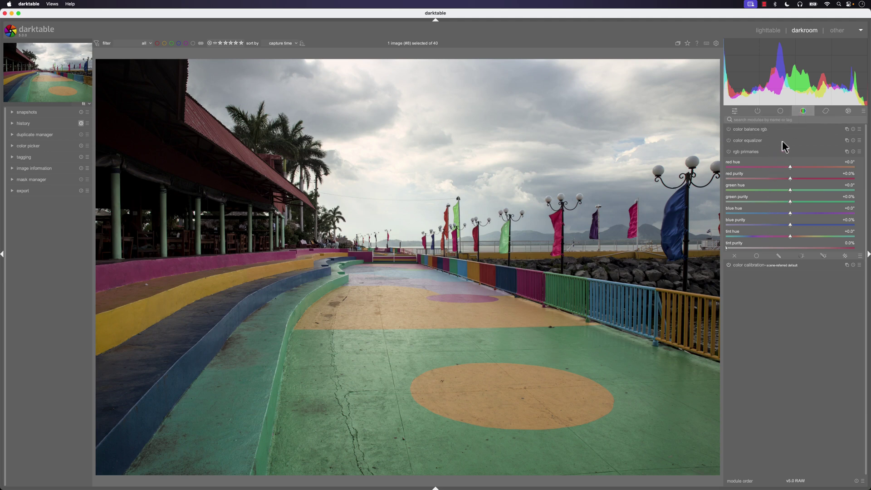
left_click(780, 131)
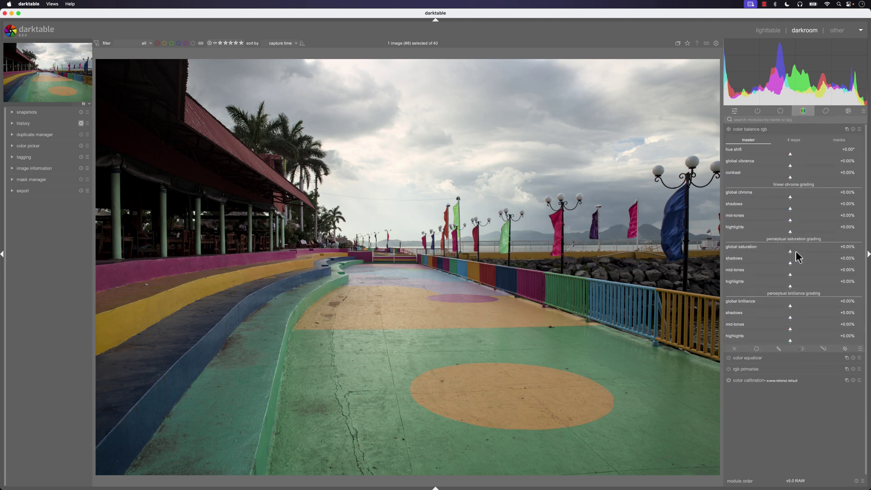
left_click(798, 252)
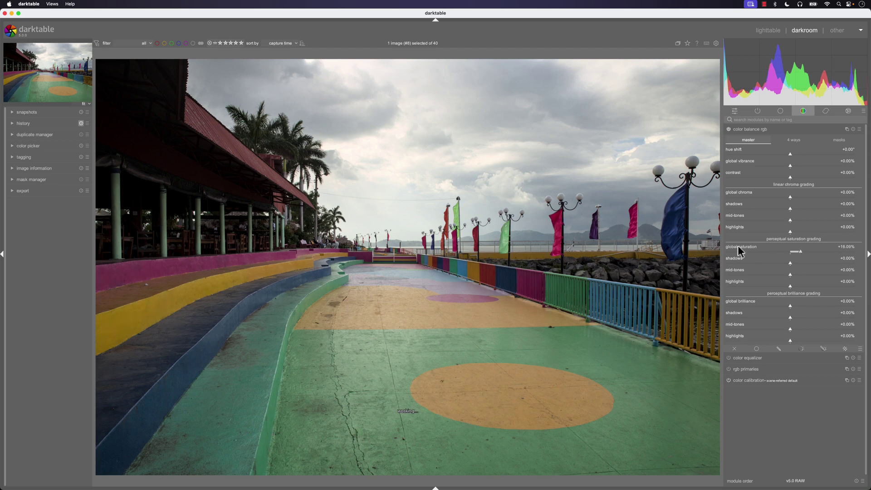
left_click(800, 307)
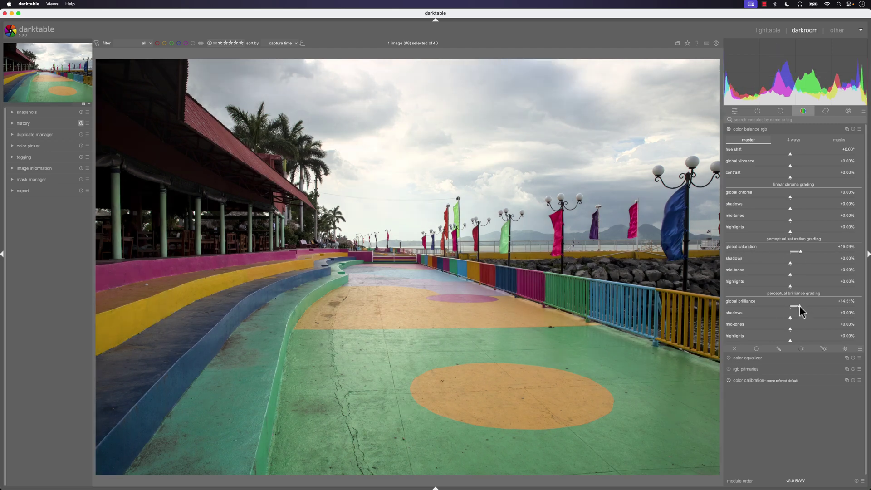
left_click_drag(801, 310, 802, 311)
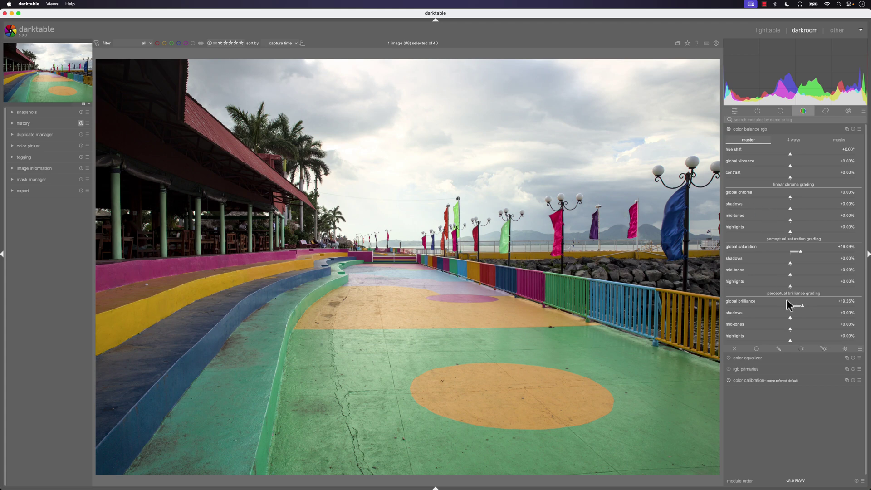
Open rgb primaries, try the blue hue at about -19.4° and +19.3°, and reset it
left_click(812, 369)
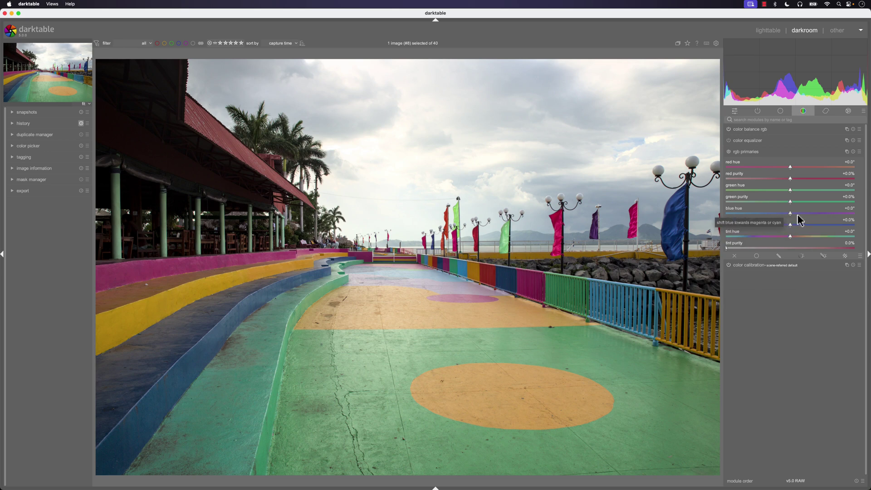
left_click_drag(789, 215, 727, 220)
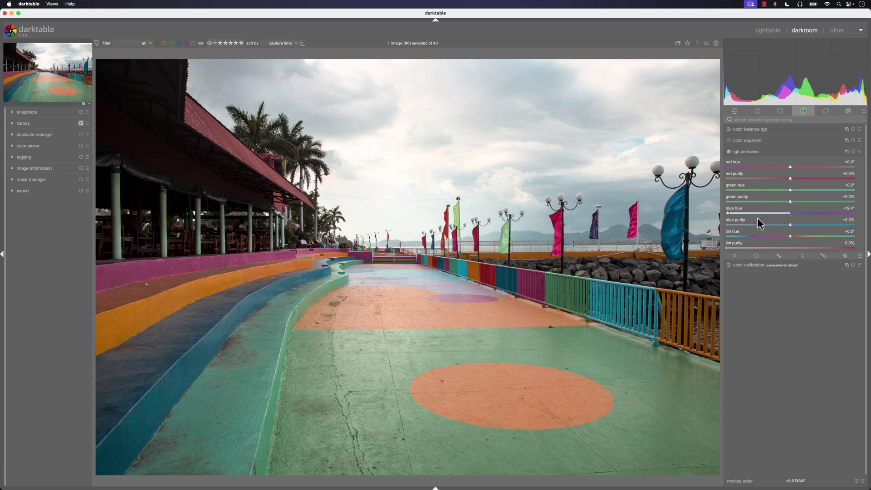
left_click_drag(725, 216, 843, 211)
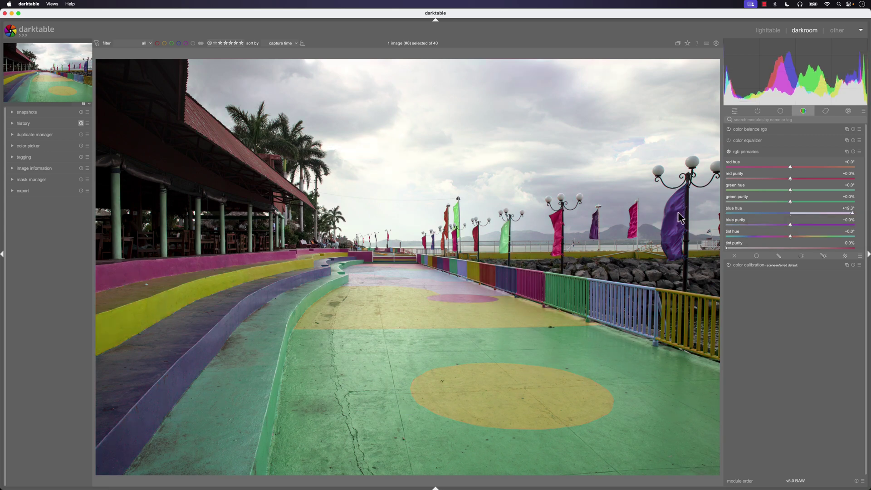
double_click(852, 216)
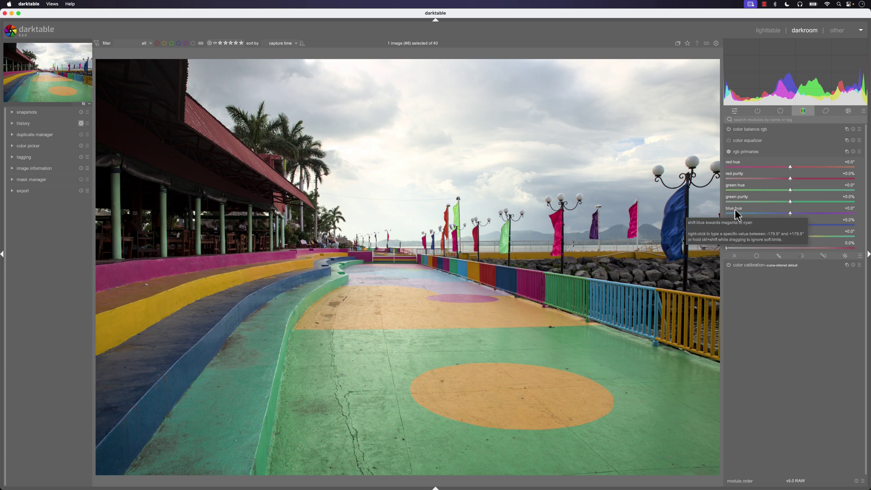
Shift the blue hue to about -19.6° towards cyan, reset it, and shift it to about +19.8° towards magenta
left_click_drag(789, 220, 728, 218)
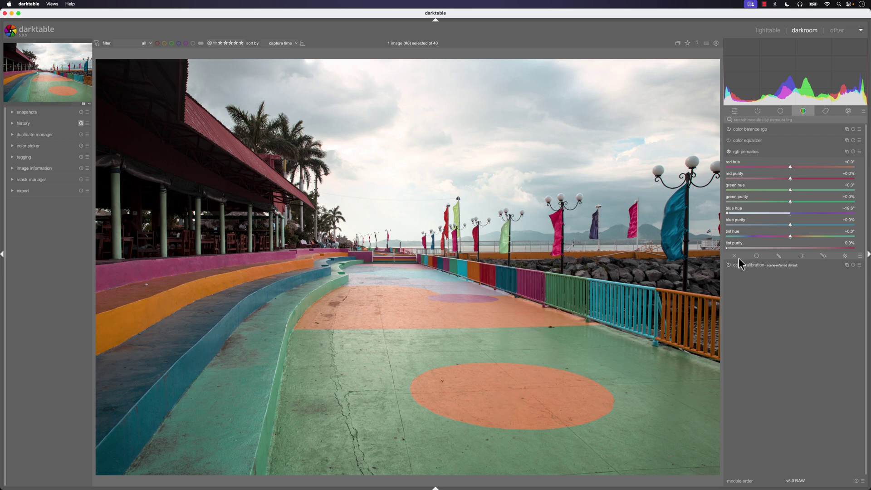
double_click(728, 213)
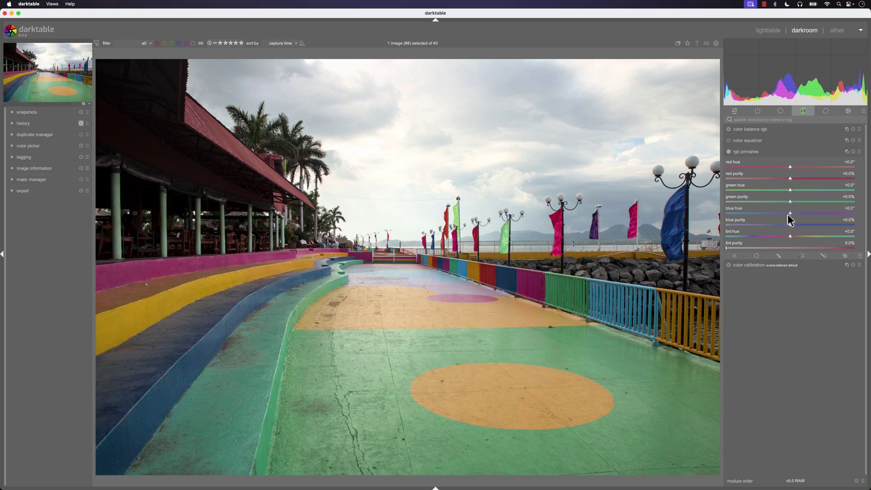
left_click_drag(790, 214, 853, 219)
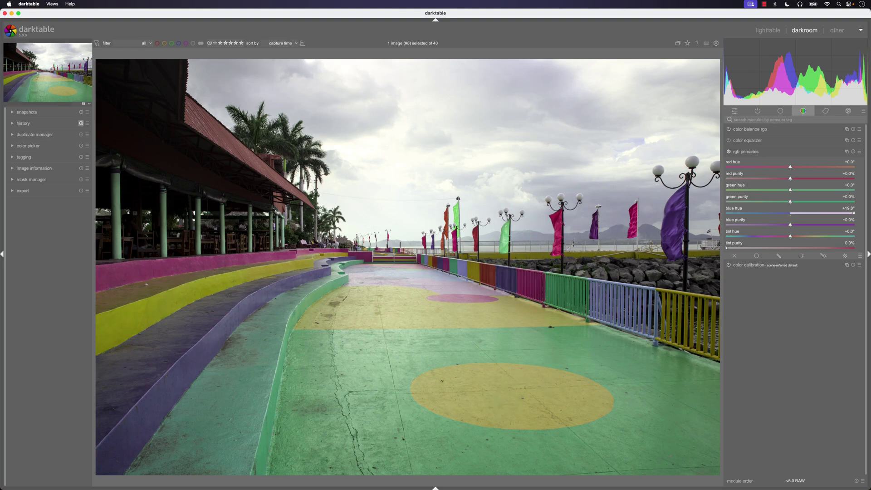
Switch to Preview to examine the linear RGB color wheel image, then return to darktable
key("super+Tab")
left_click_drag(536, 93, 227, 82)
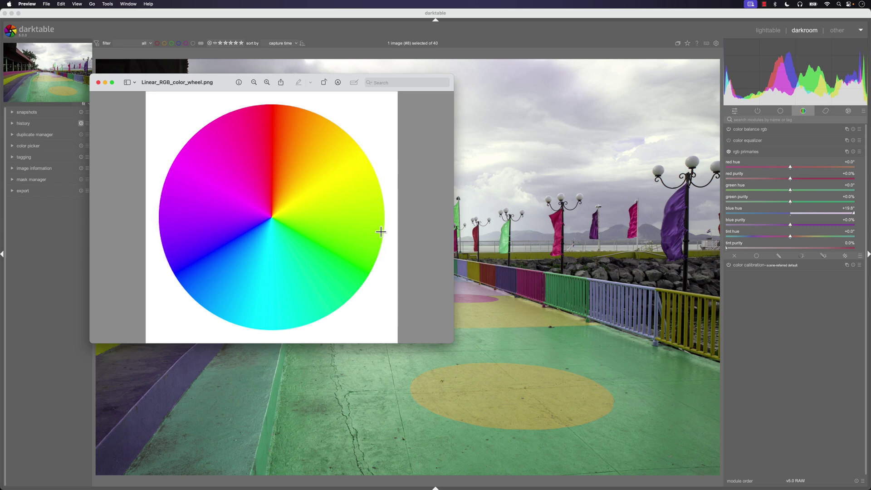
left_click(809, 213)
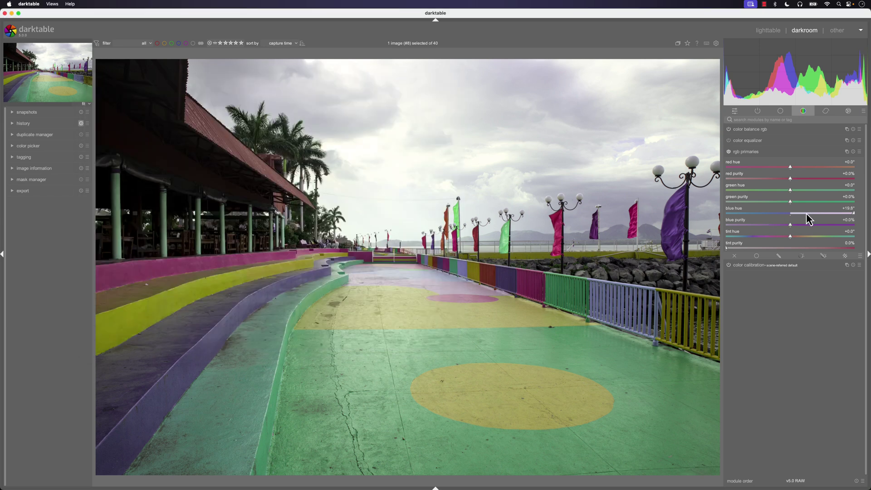
Try the blue hue at about -1.3° and about -12.3°, and reset it
left_click_drag(806, 215, 787, 219)
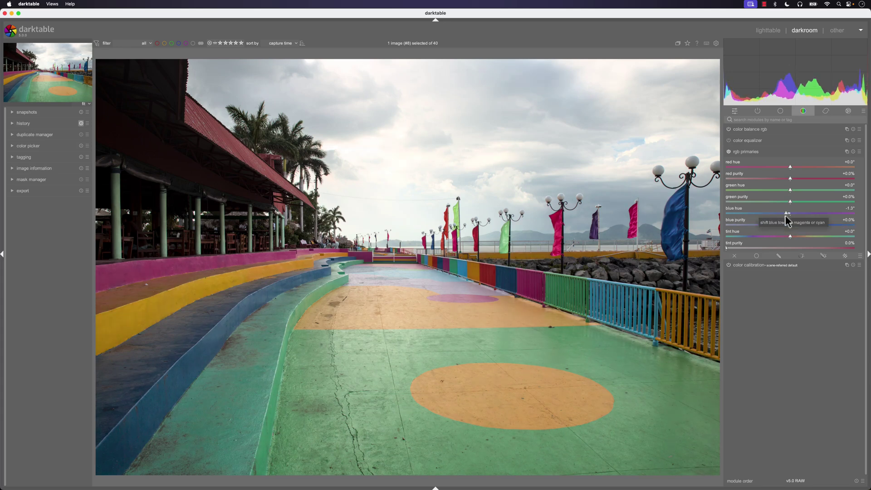
left_click_drag(787, 217, 750, 214)
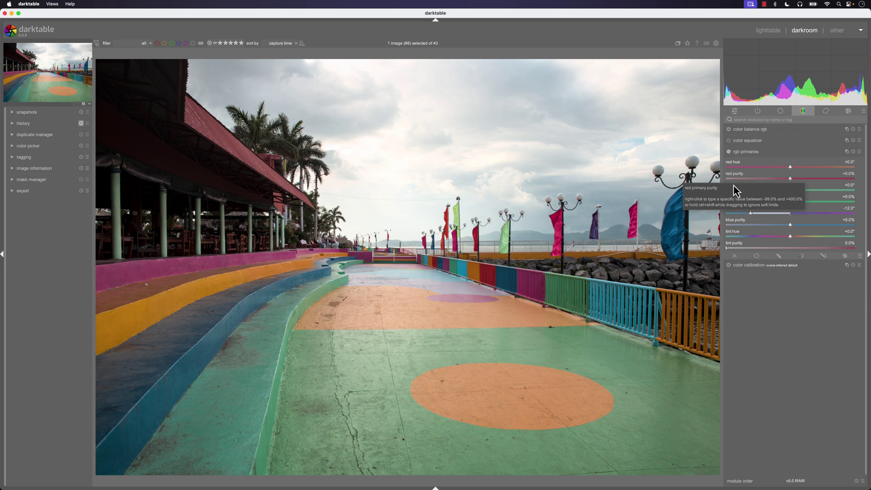
double_click(749, 215)
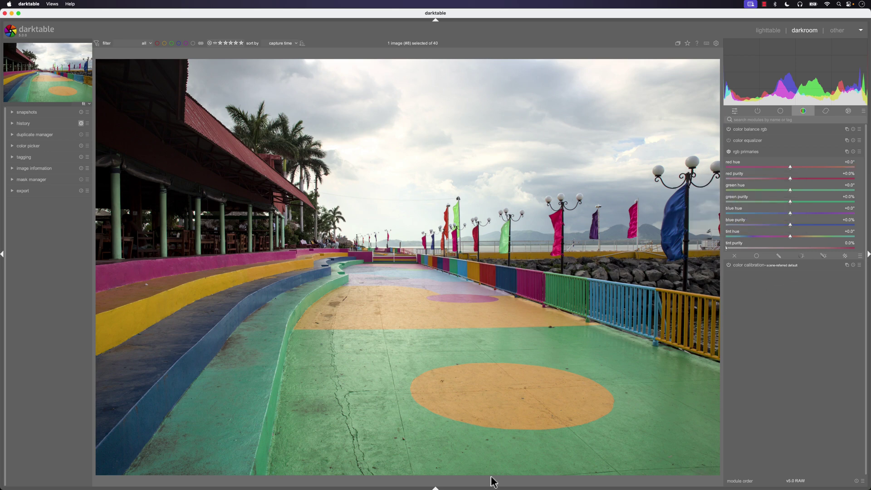
Bring the linear RGB color wheel image back up in Preview for reference and close it
left_click(571, 472)
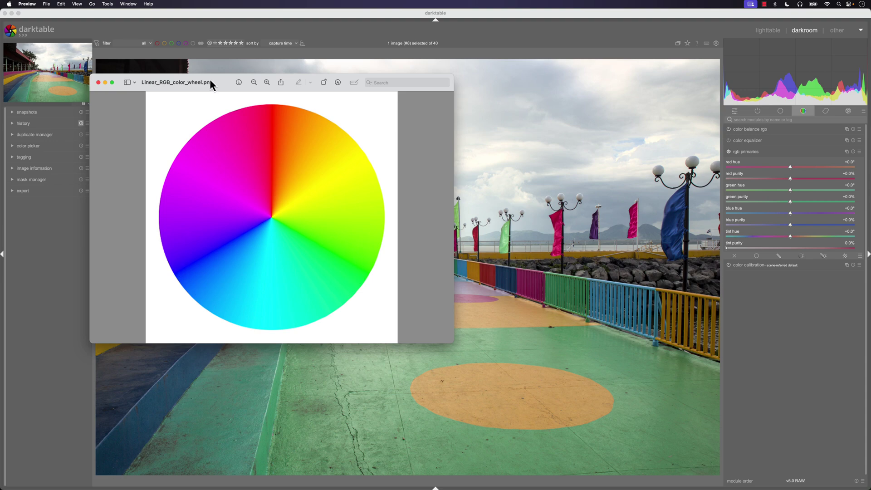
key("super+w")
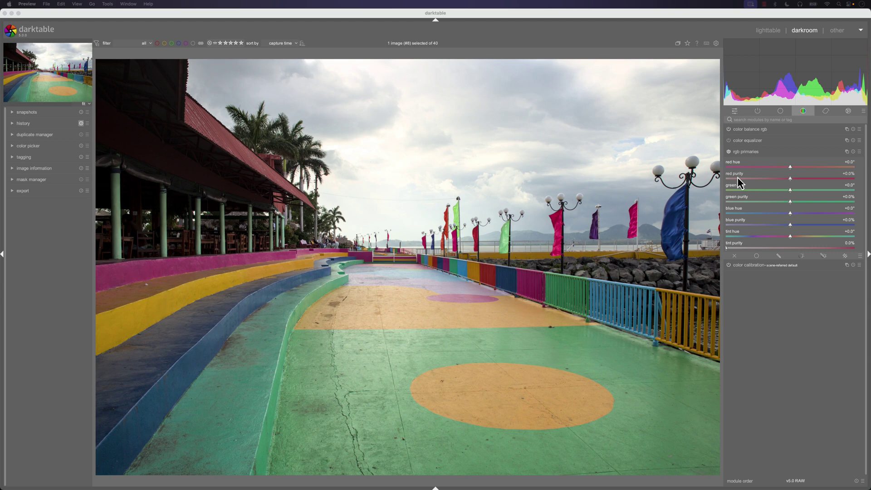
Shift the blue hue to about -19.6° towards cyan
left_click(789, 213)
left_click_drag(787, 213, 728, 219)
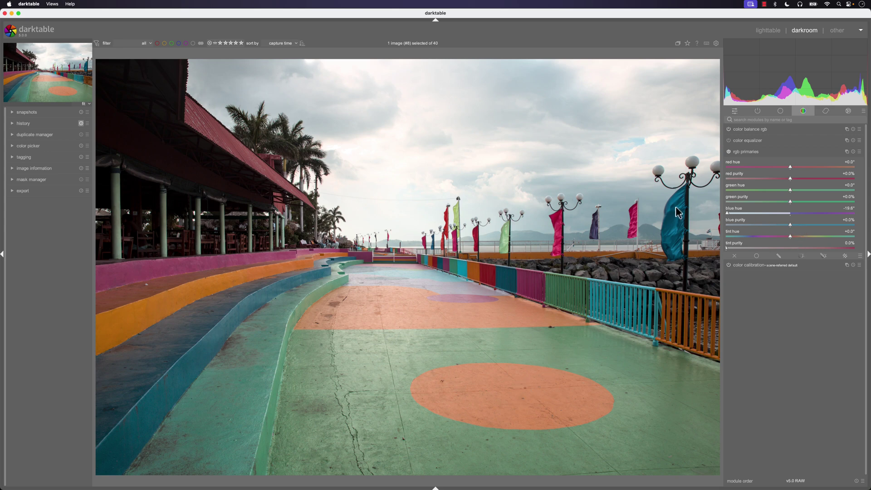
Set the blue purity to +50% and the blue hue to +20.0° in rgb primaries
left_click_drag(790, 225, 853, 226)
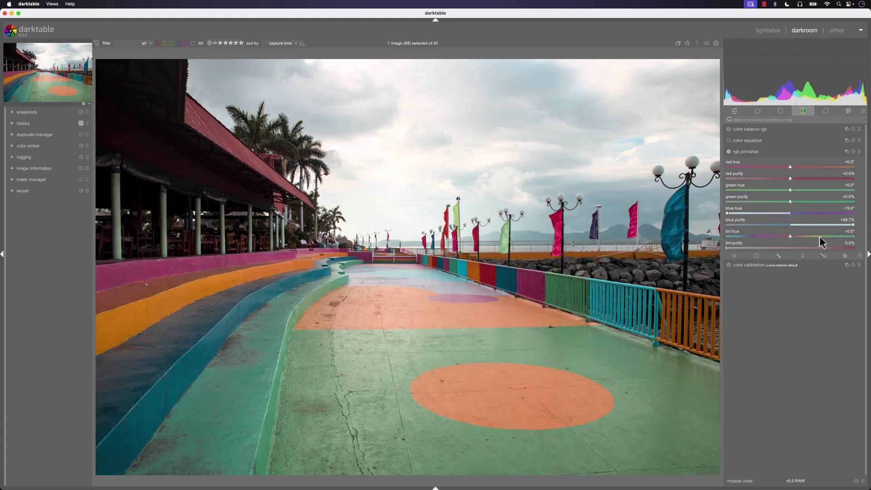
scroll(804, 226, "down", 3)
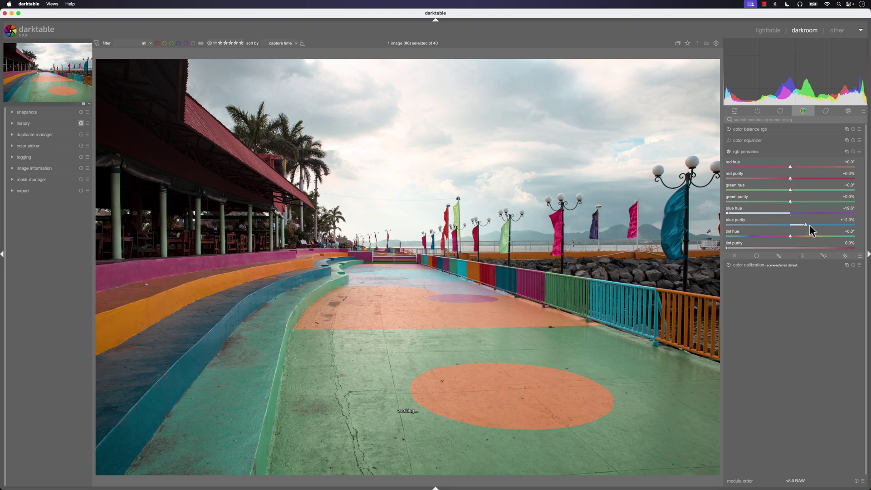
left_click_drag(834, 225, 857, 227)
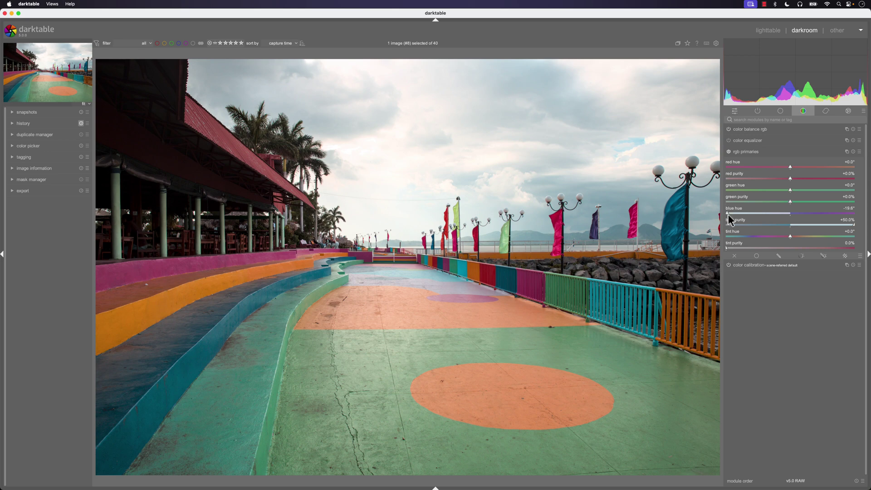
left_click_drag(730, 214, 863, 219)
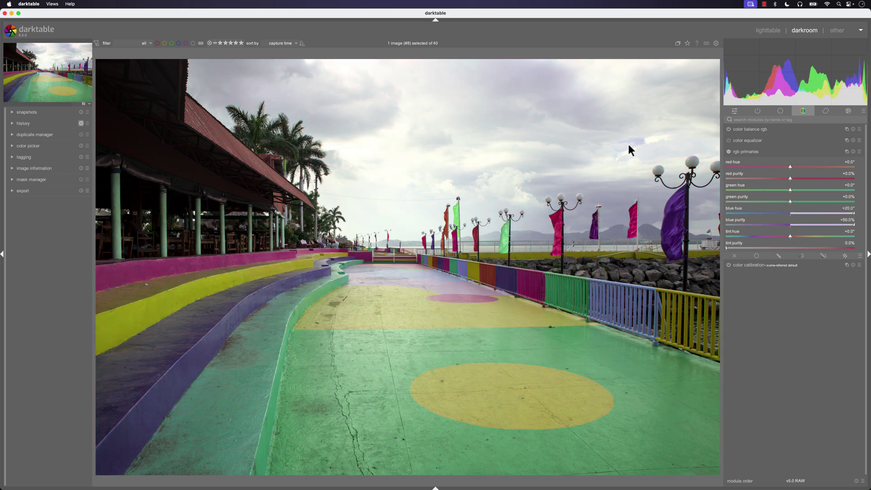
Try the blue purity at about -49.2%, and undo the blue hue and purity changes
left_click_drag(850, 225, 728, 231)
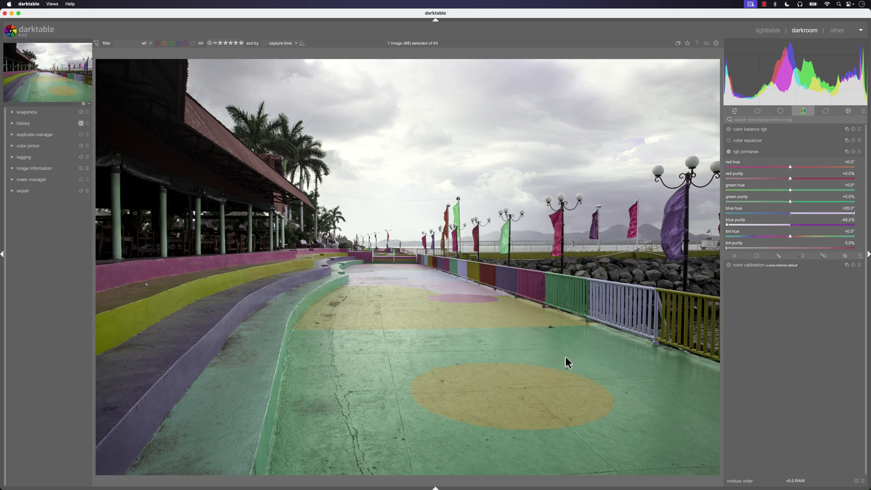
key("ctrl+z")
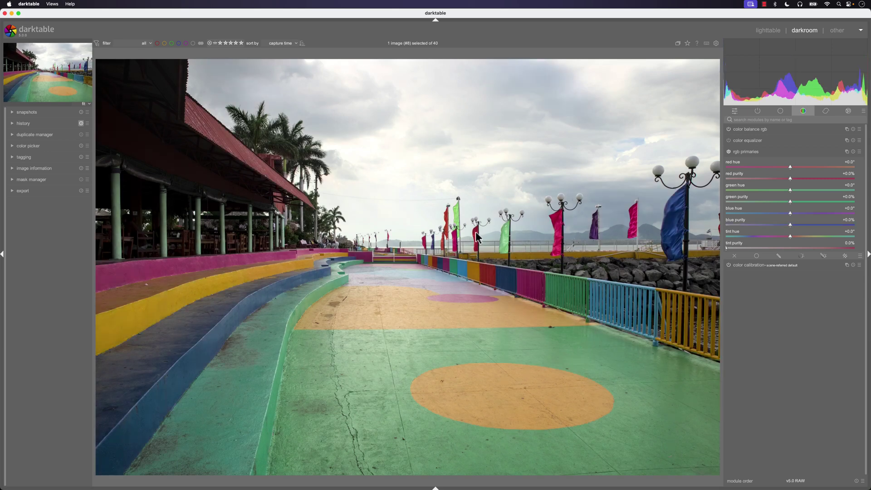
Try the red hue at +20.0° in rgb primaries with the colored railing and flags viewed at 400%
left_click(84, 104)
left_click(84, 132)
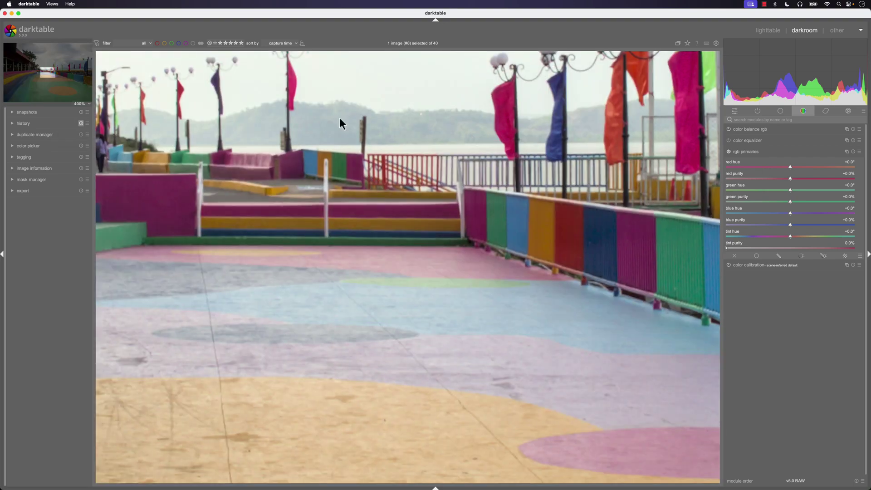
left_click_drag(51, 74, 57, 71)
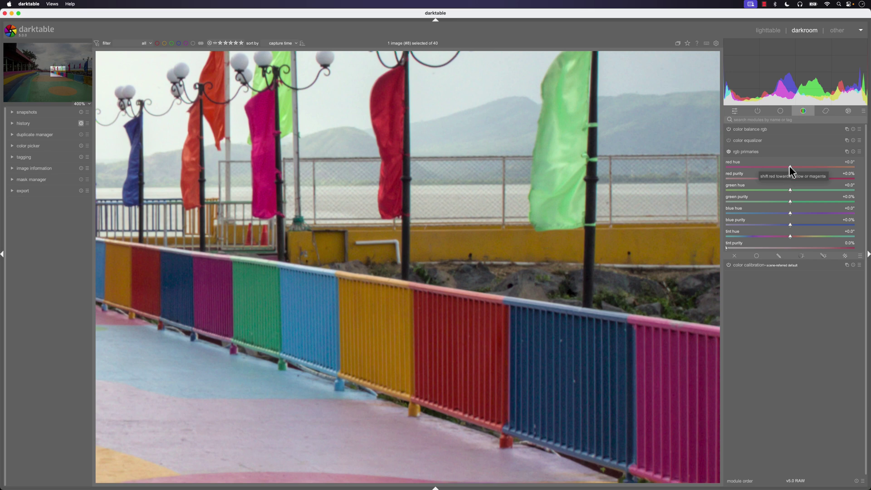
left_click_drag(790, 167, 857, 172)
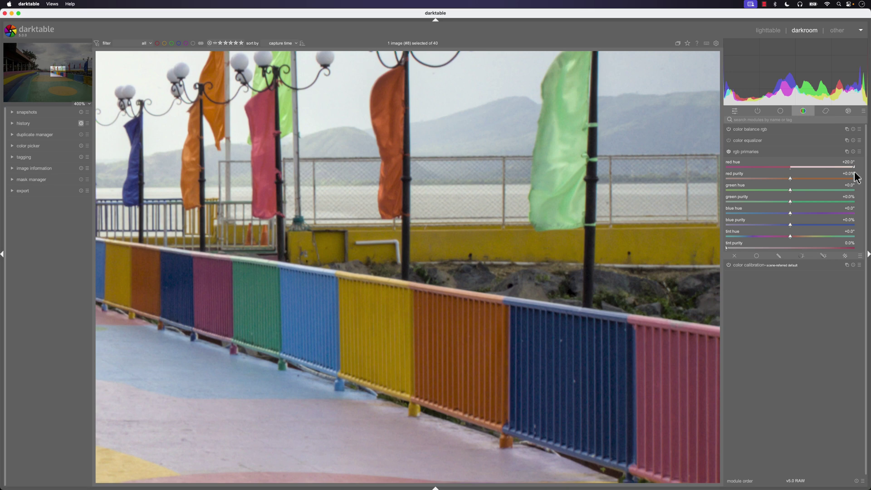
Shift the red hue to about -19.2° towards magenta and raise the red purity to about +27.6%
left_click_drag(852, 168, 746, 171)
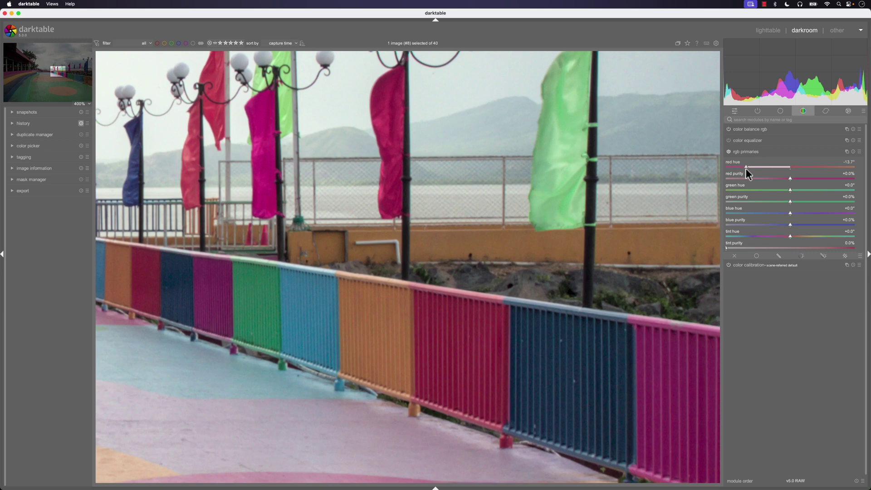
left_click_drag(744, 165, 730, 166)
left_click_drag(789, 179, 825, 179)
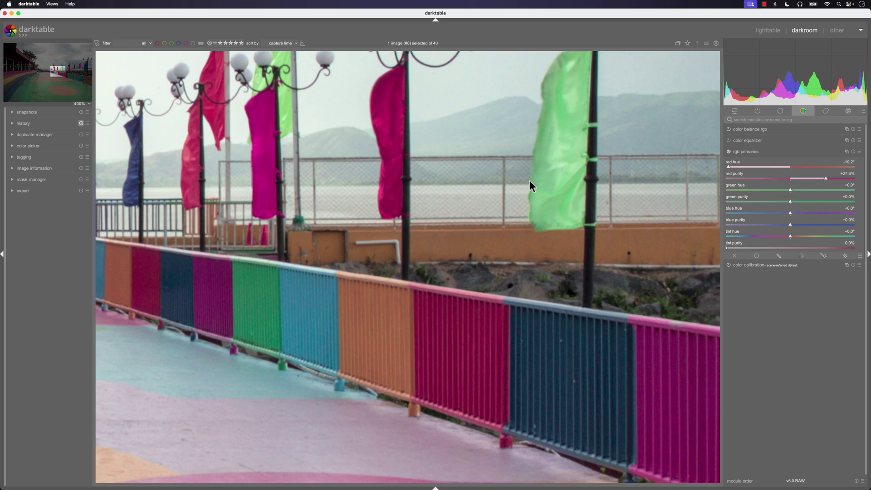
Reopen the seaside photo from the lighttable and set its tint purity to about 16.4% and tint hue to about +149.5°
key("l")
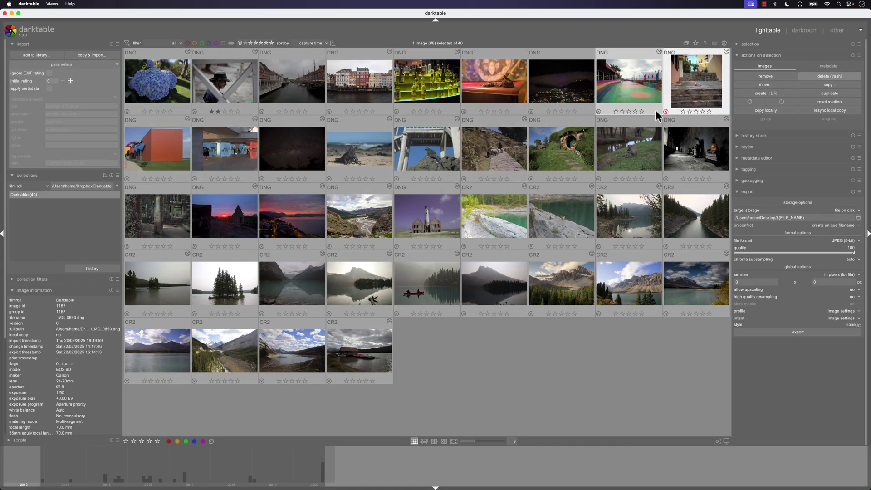
double_click(643, 87)
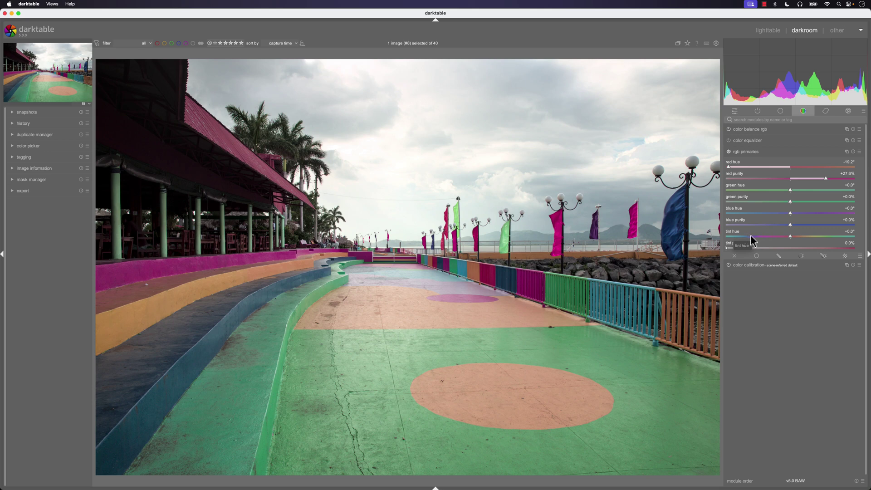
left_click(790, 240)
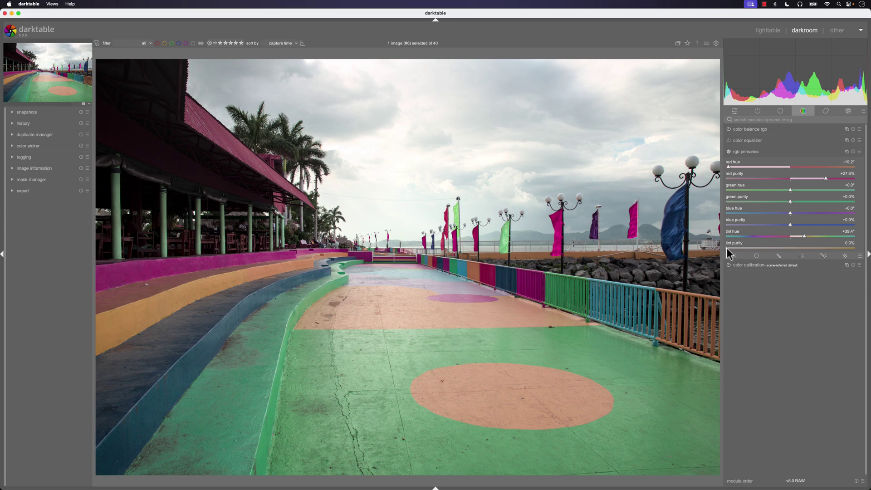
left_click_drag(732, 247, 831, 250)
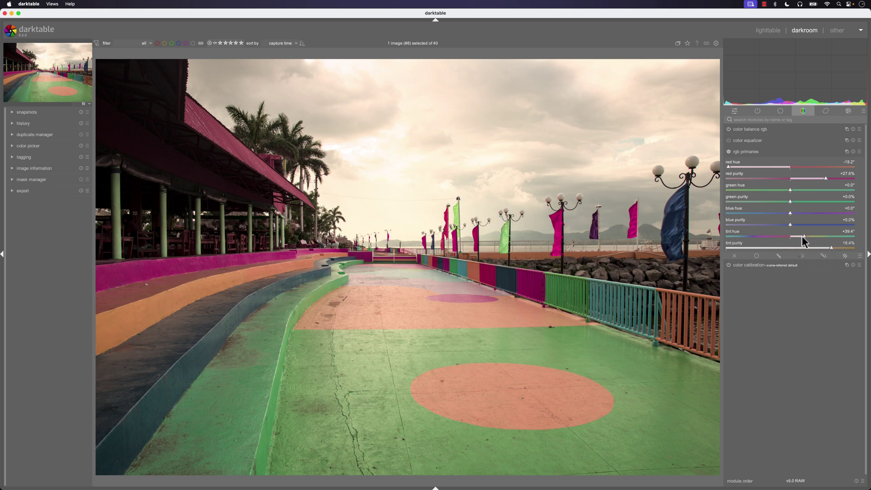
left_click_drag(803, 236, 844, 238)
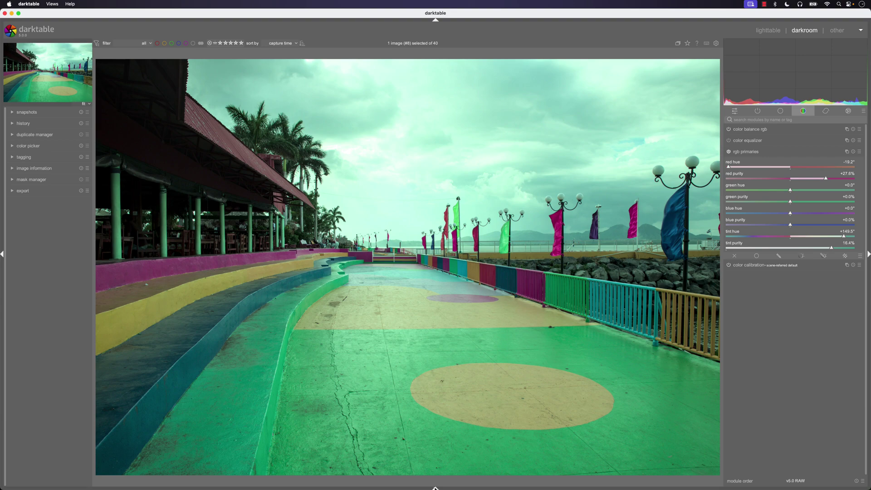
Show the filmstrip and open the mountain lake photo with the rocky ridge and fir trees from the lighttable
left_click(435, 487)
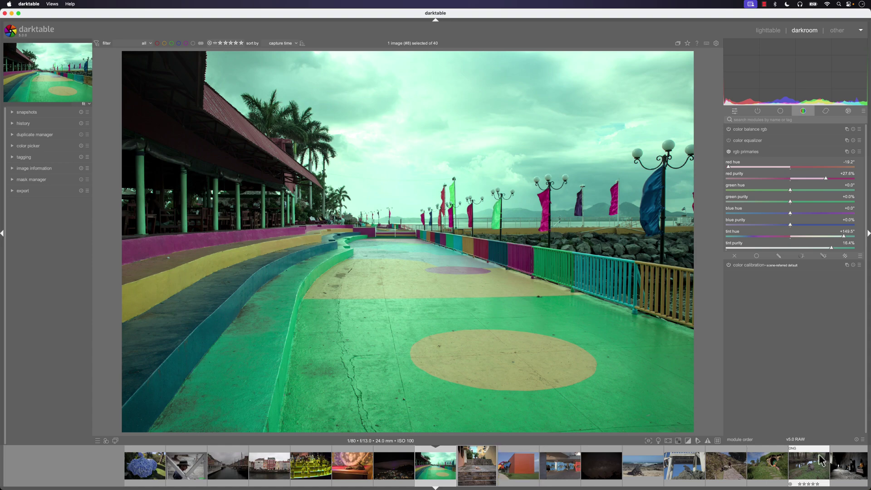
left_click(761, 34)
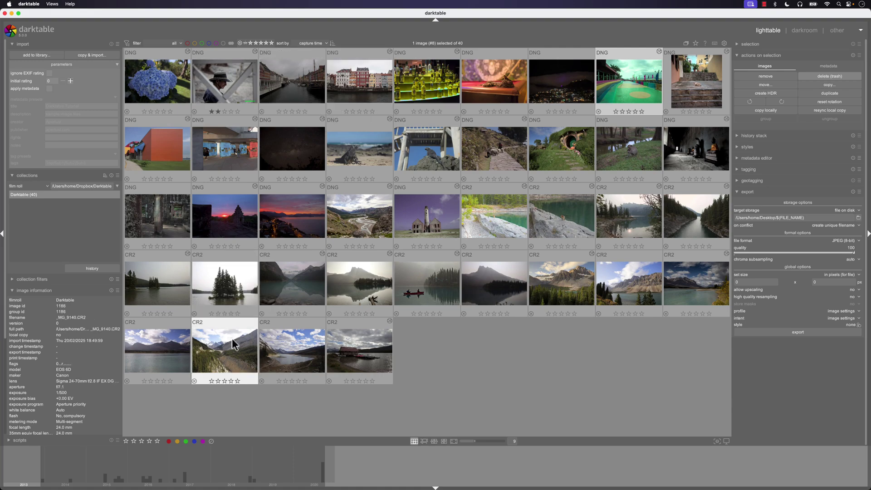
double_click(635, 282)
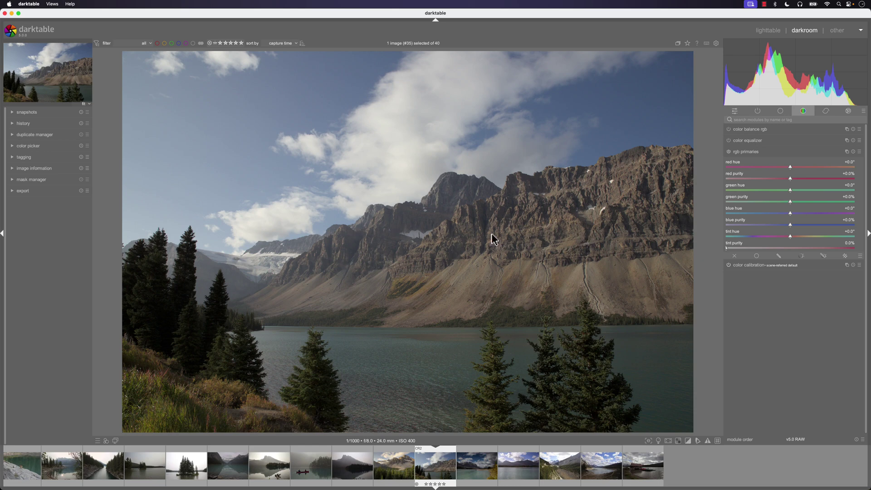
Raise the mountain photo's exposure to about +1.34 EV
left_click(781, 111)
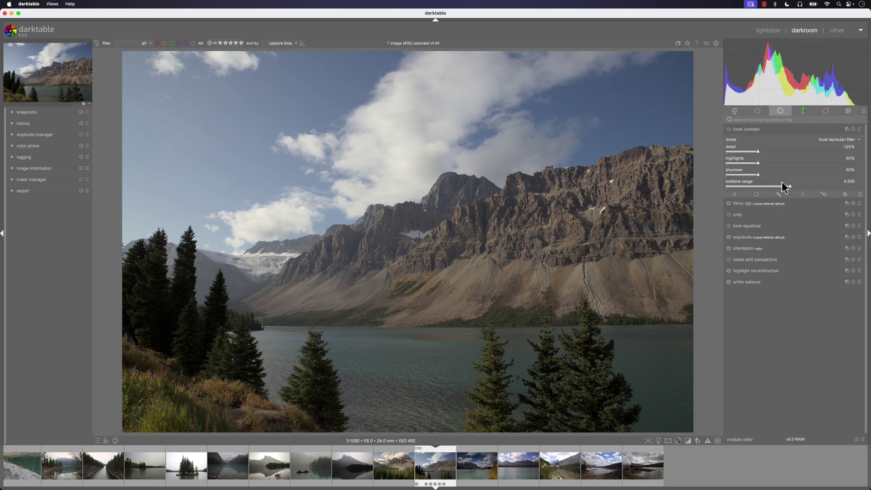
left_click(802, 237)
left_click_drag(793, 208, 804, 209)
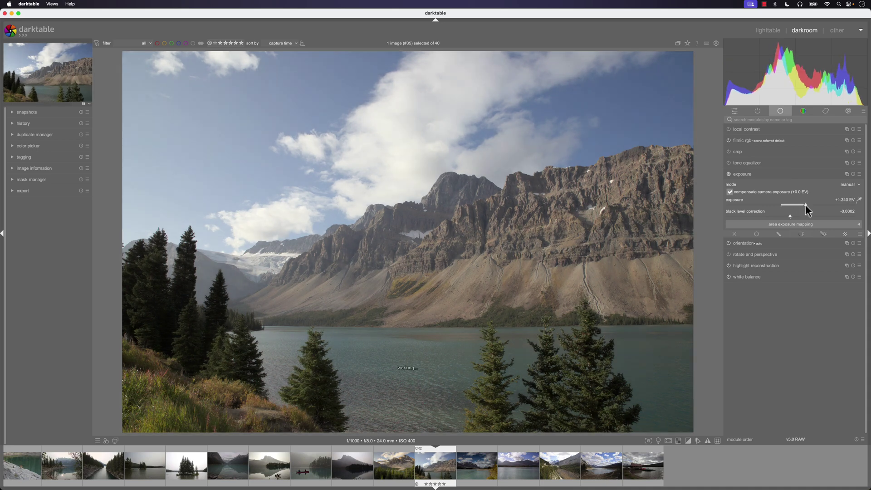
Set the global saturation to about +18.73% and the global brilliance to about +20.32% in color balance rgb
left_click(800, 114)
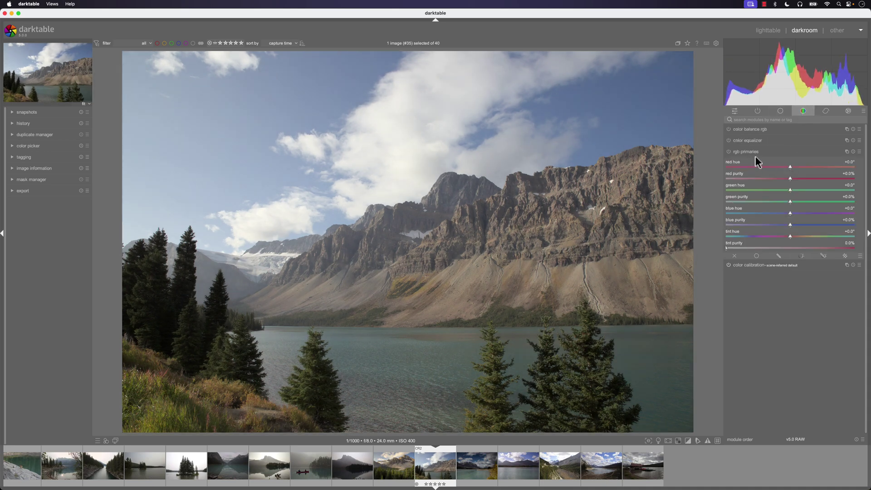
left_click(770, 130)
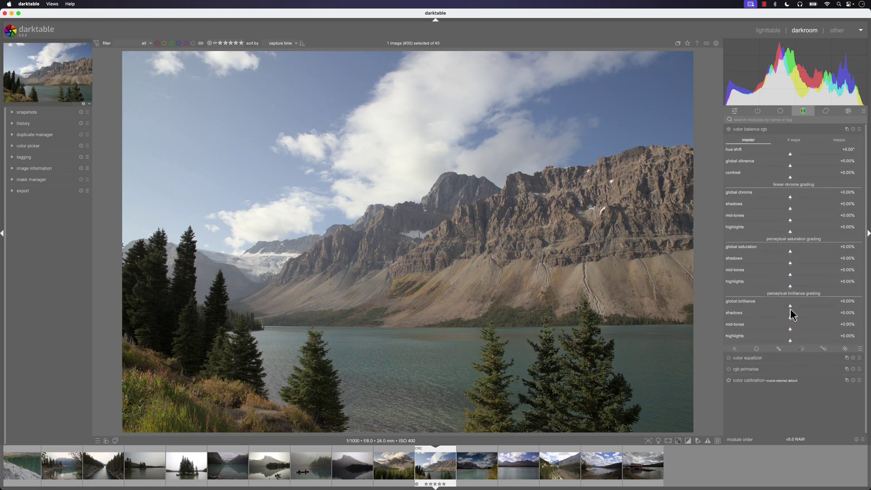
left_click(800, 252)
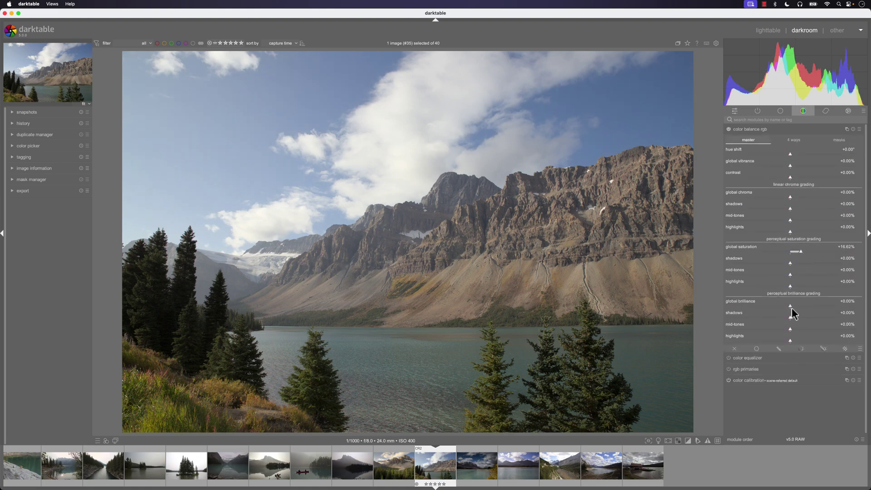
left_click(803, 306)
left_click(801, 252)
Search the modules for "curve" and add a lowered shadow point and a raised highlight point at about 75.4 / 81.7 to the tone curve
left_click(753, 120)
type("curve")
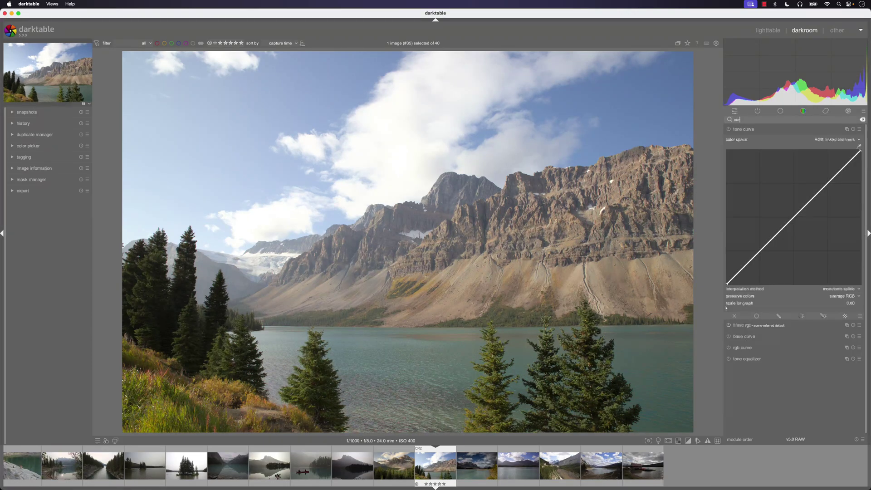
left_click(750, 261)
left_click_drag(750, 260, 753, 266)
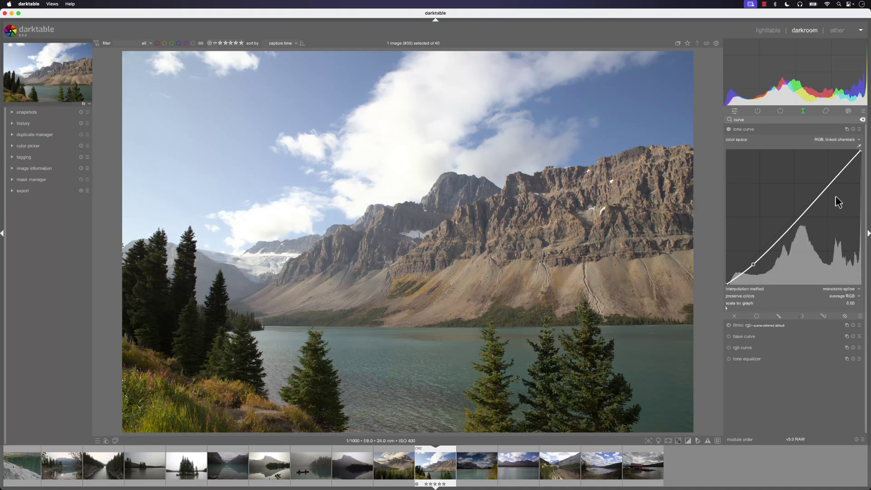
left_click_drag(832, 189, 827, 174)
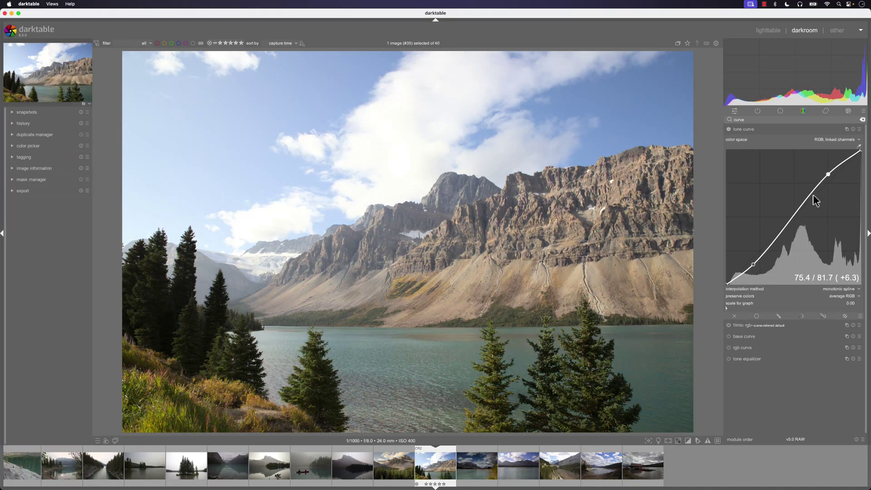
Add a midtone point to the tone curve at about 52 / 48, and raise the highlight point slightly for more contrast
left_click(793, 217)
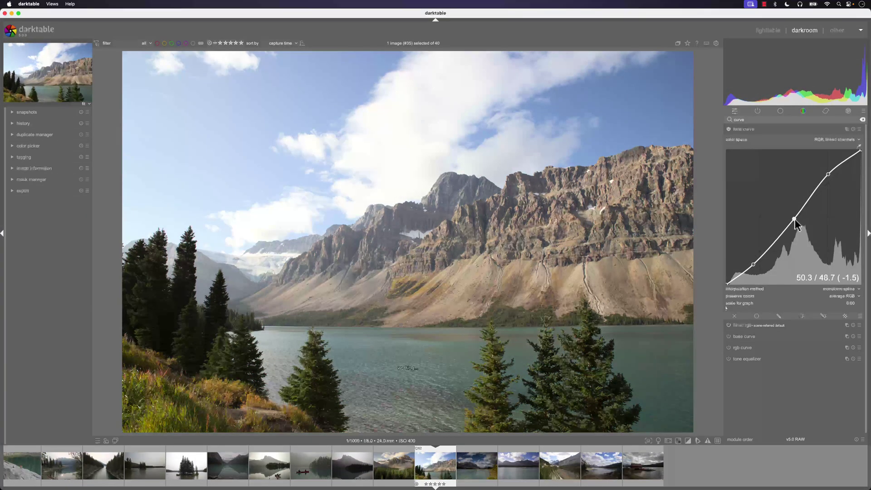
mouse_move(793, 217)
left_mouse_down()
mouse_move(788, 210)
mouse_move(796, 220)
left_mouse_up()
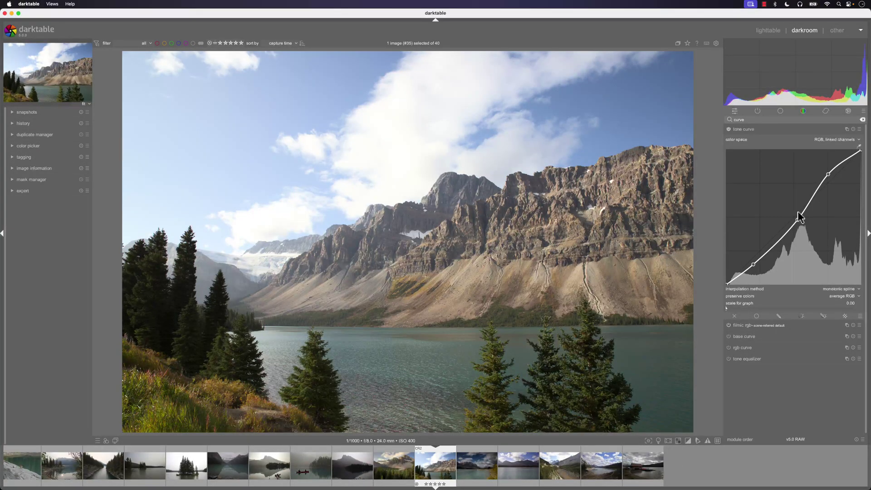
left_click_drag(828, 175, 825, 171)
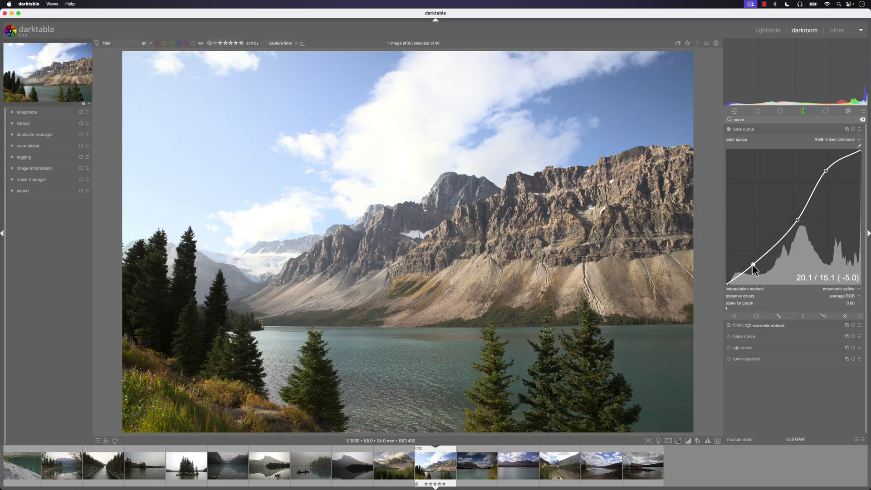
left_click_drag(751, 266, 753, 265)
left_click_drag(797, 220, 797, 221)
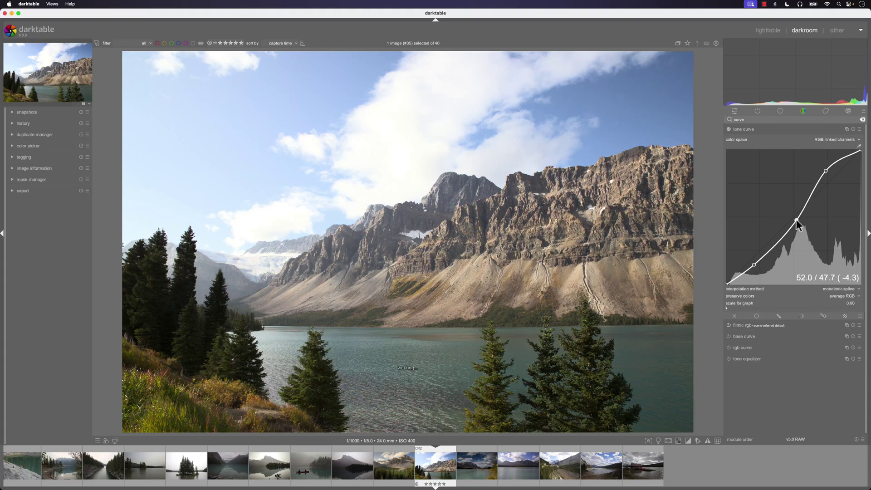
mouse_move(853, 100)
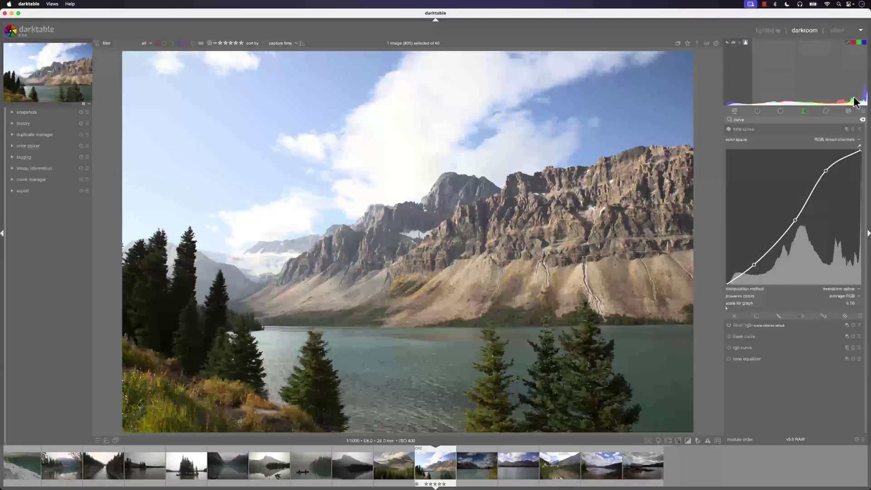
Set the blue hue to -15.0° and the blue purity to +42.1% in rgb primaries
left_click(803, 111)
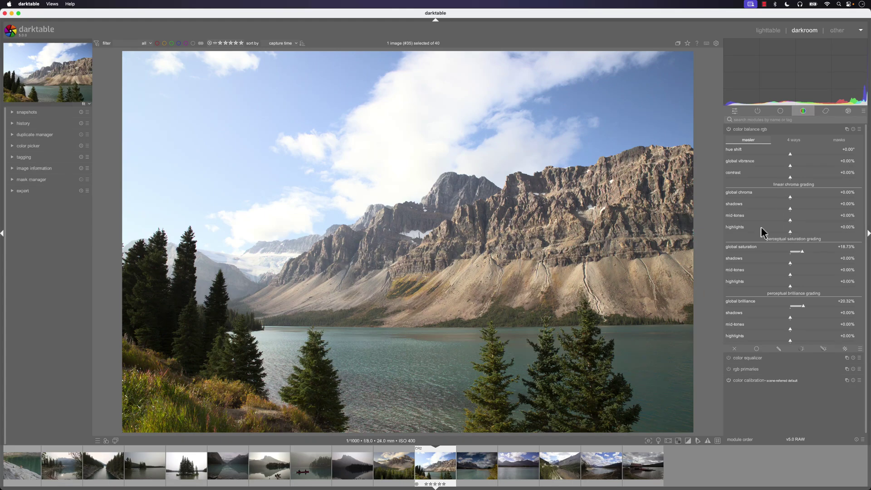
left_click(776, 369)
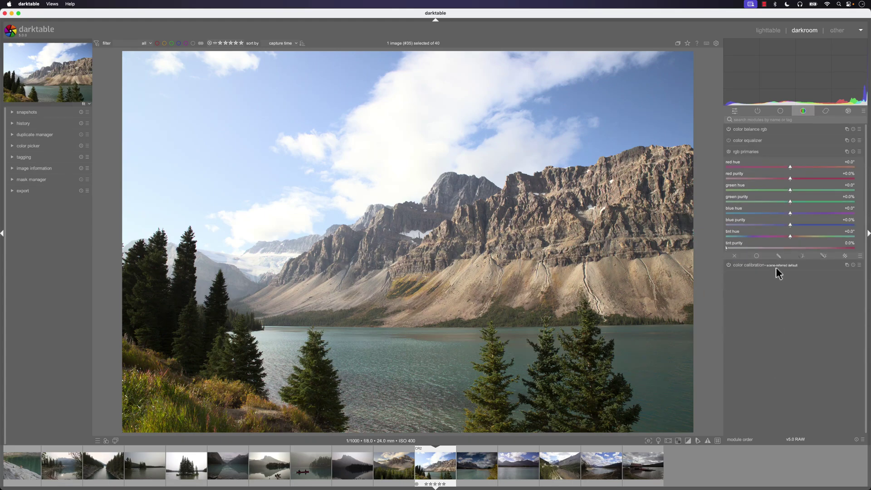
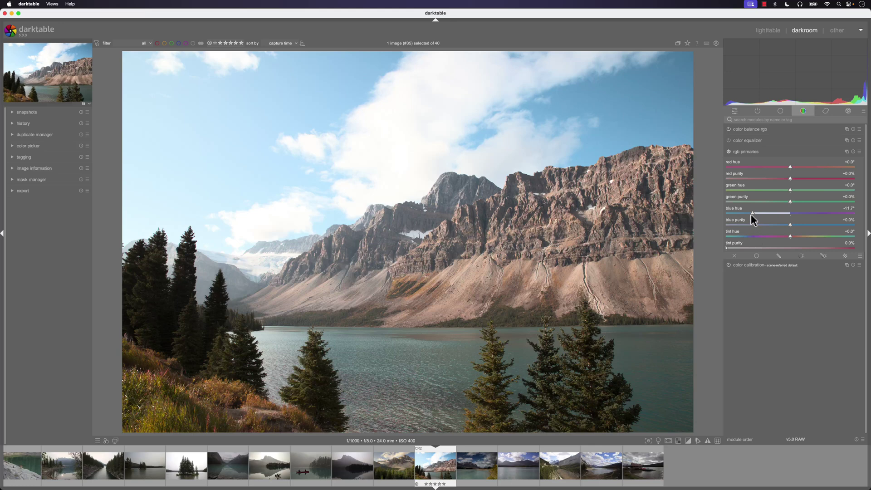
left_click(750, 213)
left_click_drag(790, 225, 843, 227)
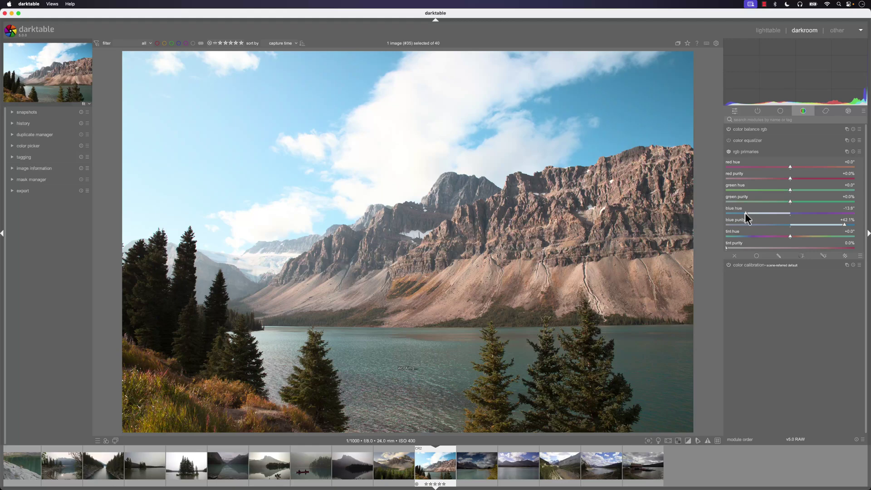
left_click_drag(745, 214, 741, 214)
Compare the mountain photo with rgb primaries switched off and on
left_click(729, 152)
left_click(728, 151)
left_click(729, 151)
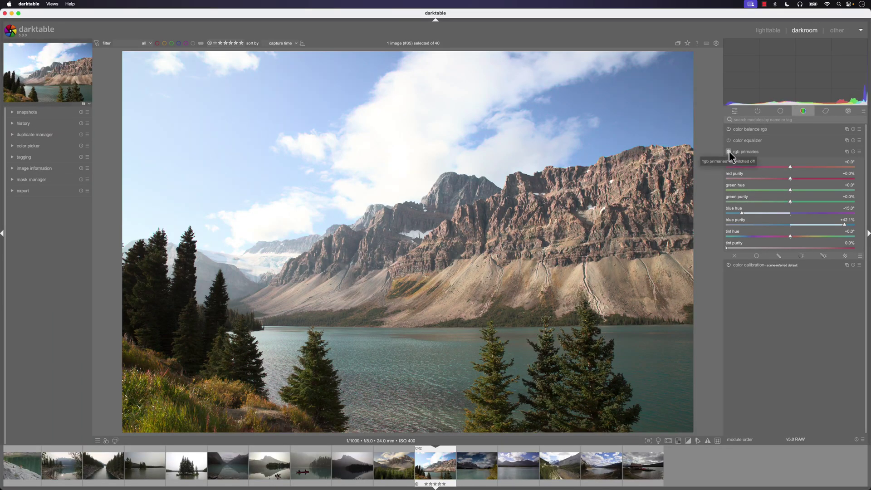
left_click(728, 152)
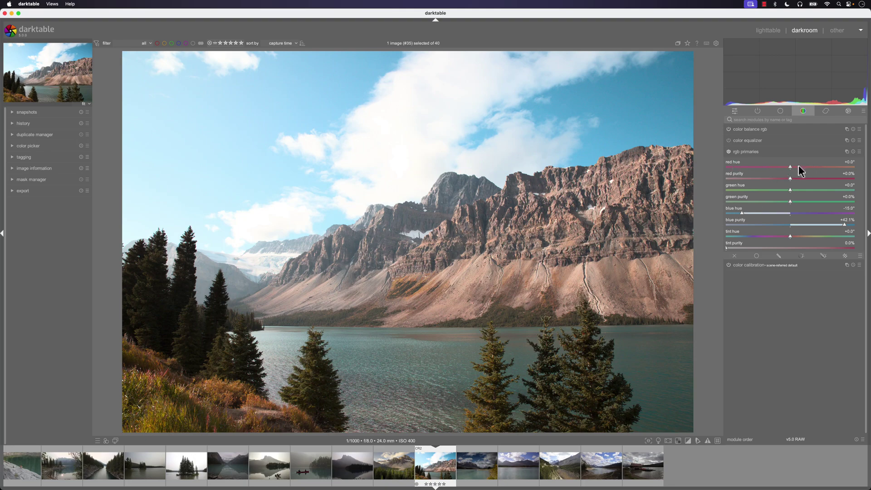
Set the red hue to about +15.7° and the red purity to about +38.4%, and compare the photo with rgb primaries off and on
left_click_drag(790, 167, 839, 167)
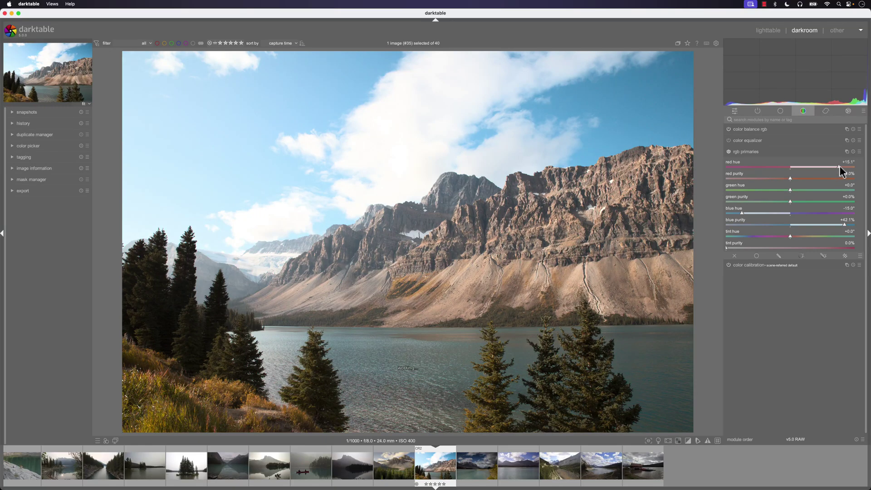
left_click(829, 179)
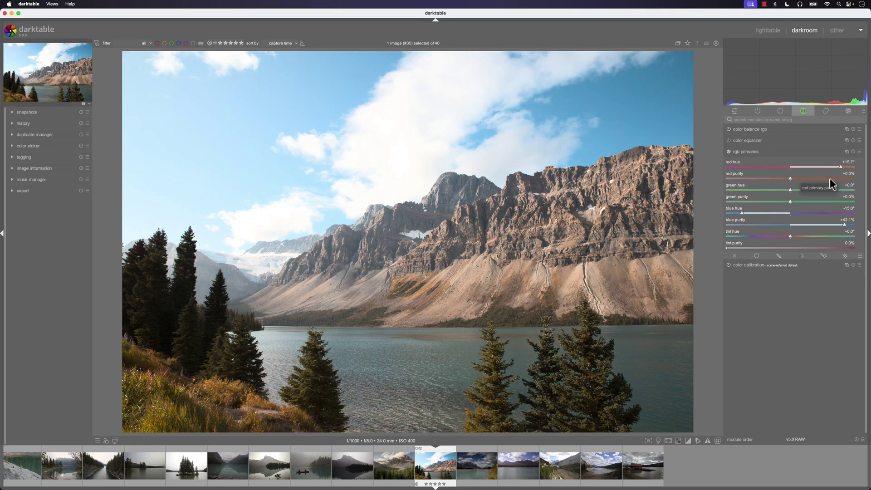
left_click_drag(829, 178, 835, 180)
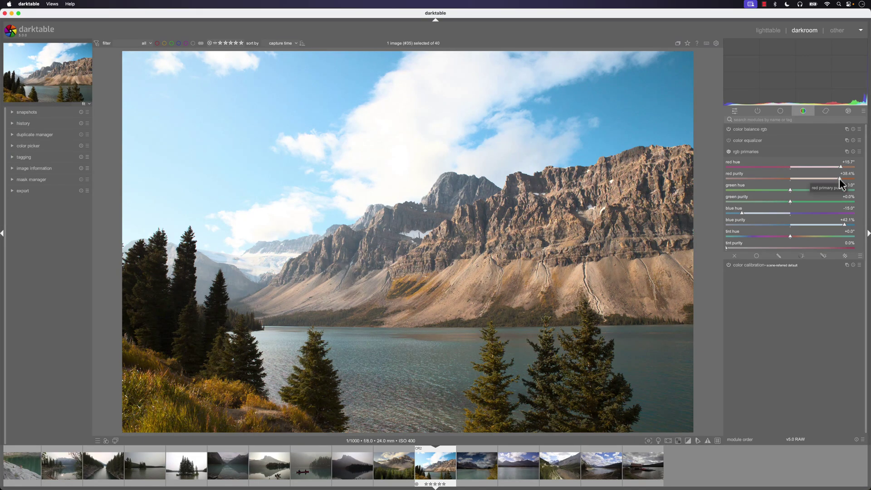
left_click(728, 151)
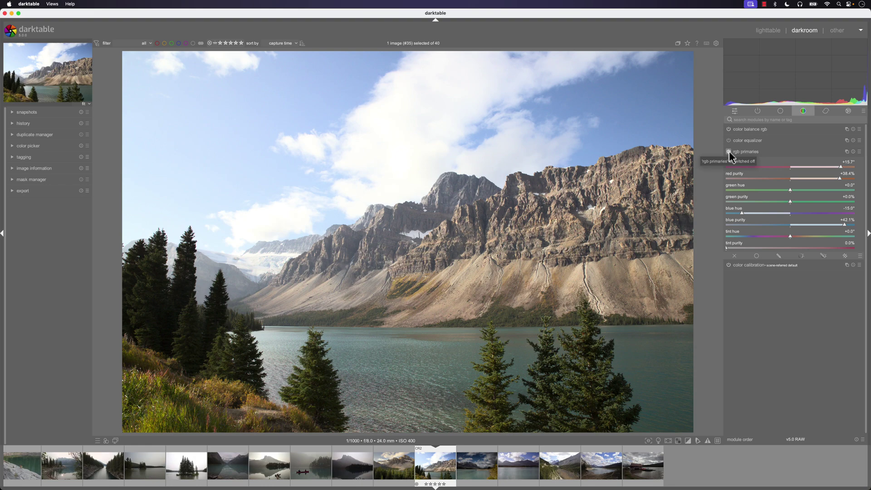
left_click(729, 151)
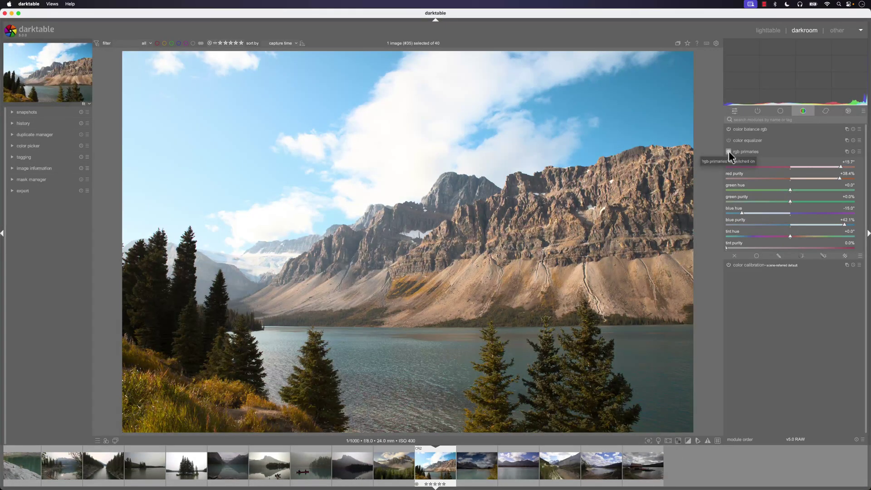